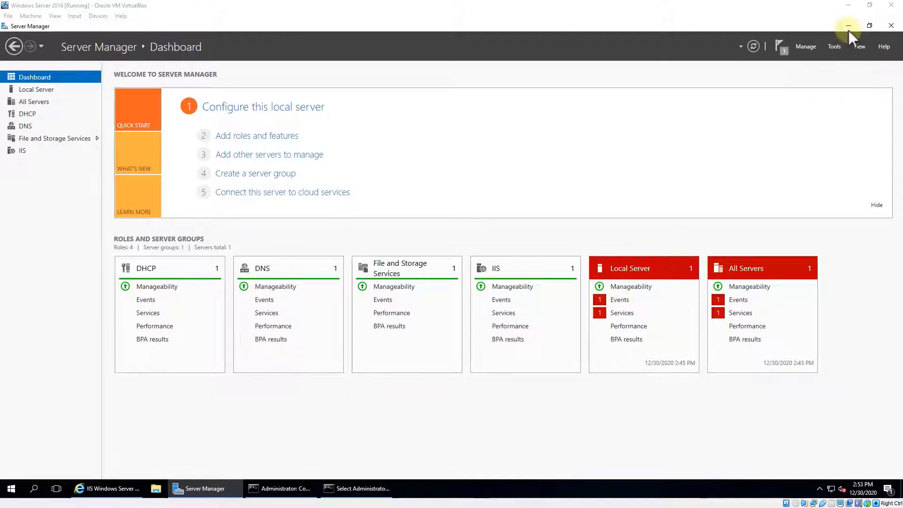
# Step: Minimise Server Manager, open Task Manager, and move and narrow its window so the process names stay visible
pyautogui.click(849, 26)
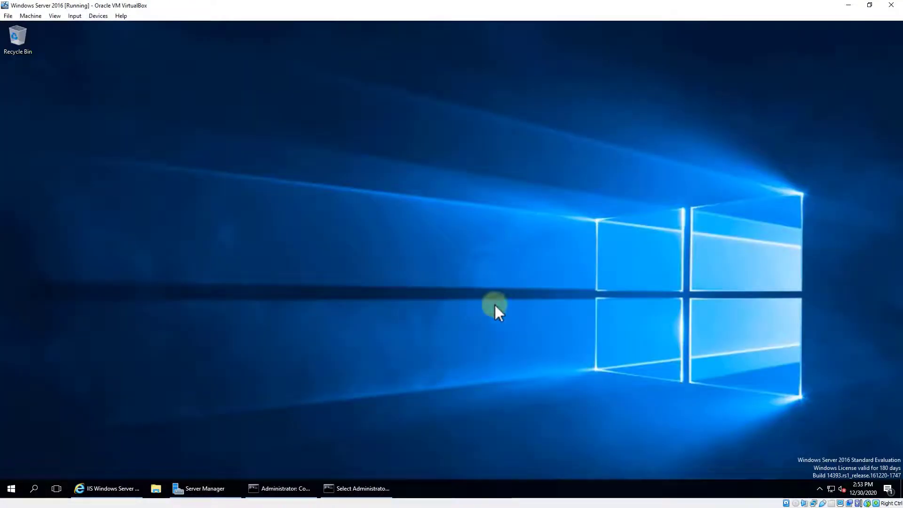
pyautogui.rightClick(448, 487)
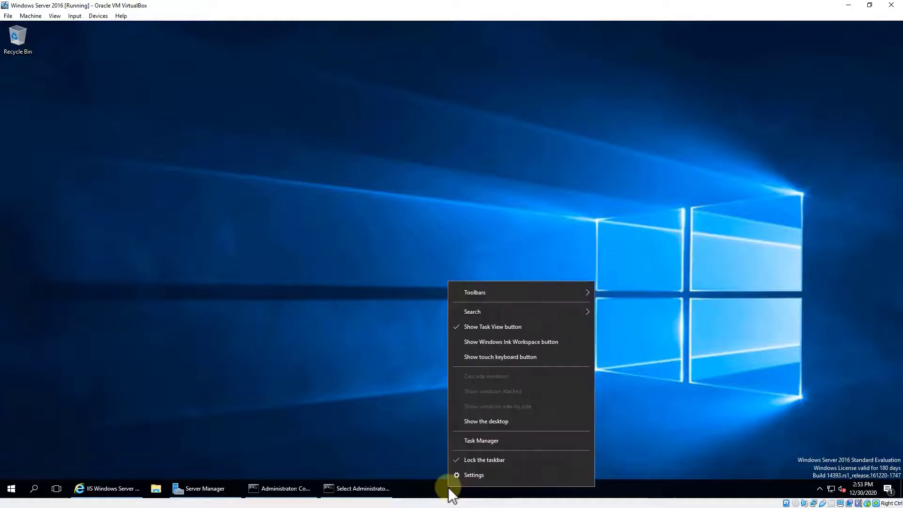
pyautogui.click(477, 441)
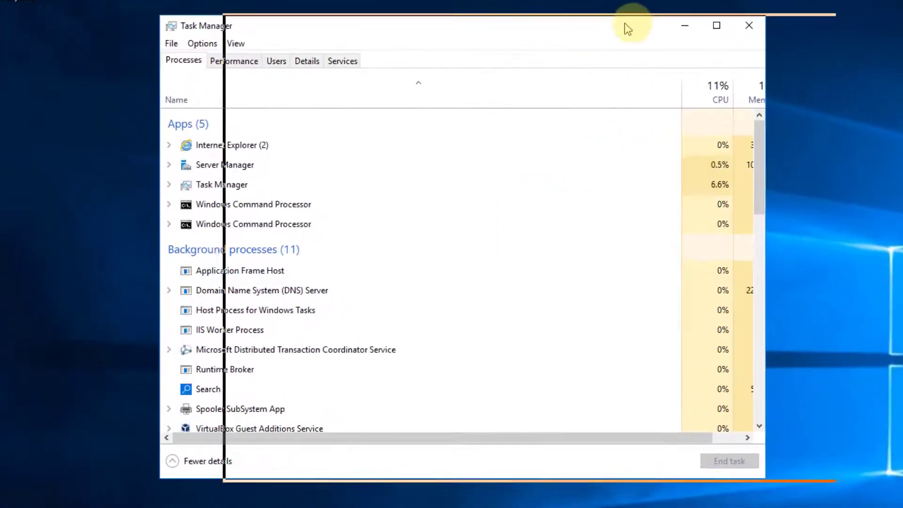
pyautogui.moveTo(628, 28); pyautogui.dragTo(657, 28)
pyautogui.moveTo(864, 206); pyautogui.dragTo(775, 204)
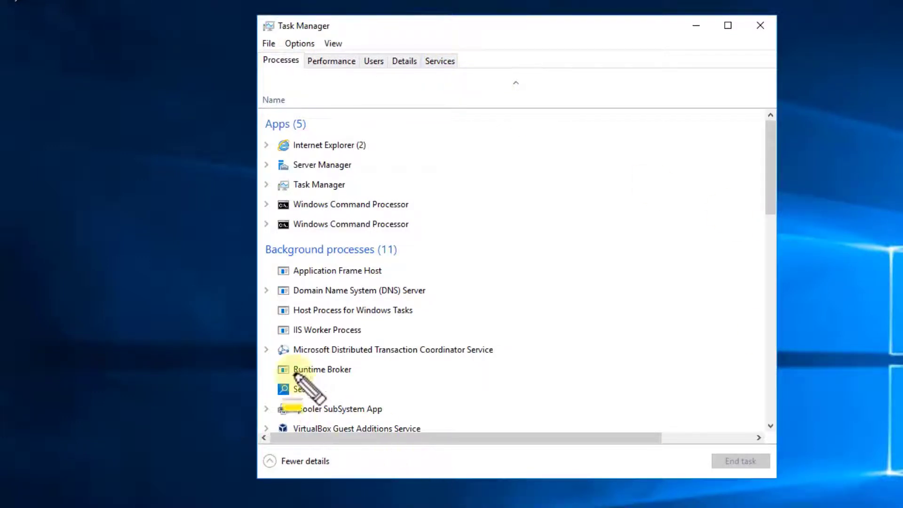
# Step: Examine the Task Manager process list for the IIS, DNS and DHCP server processes
pyautogui.moveTo(284, 342); pyautogui.dragTo(369, 343)
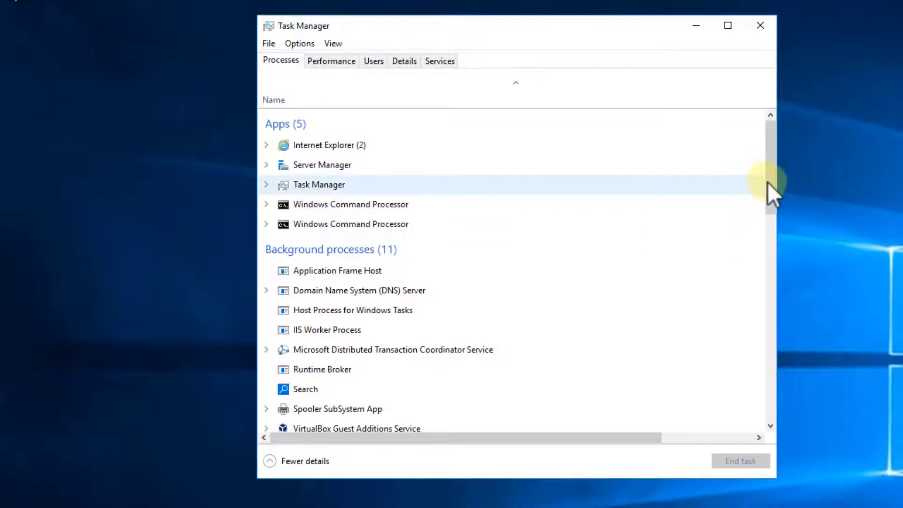
pyautogui.moveTo(769, 185); pyautogui.dragTo(787, 337)
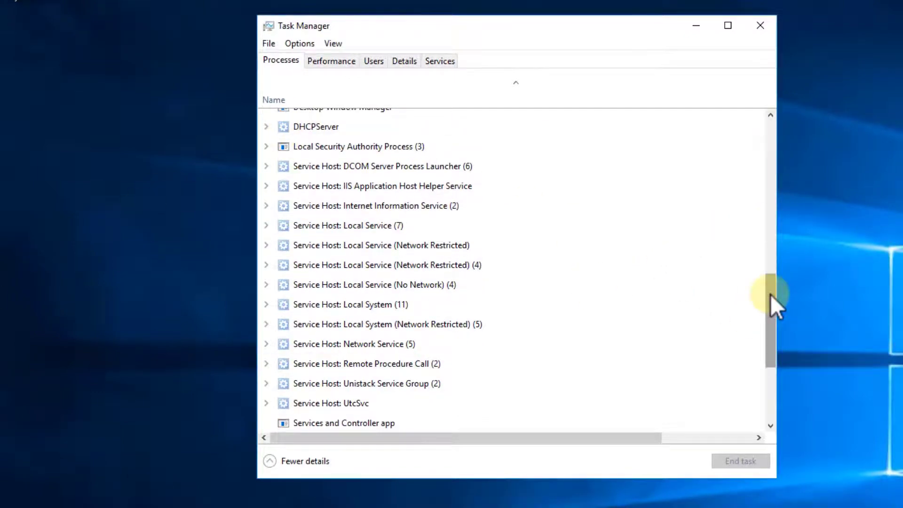
pyautogui.moveTo(771, 295); pyautogui.dragTo(768, 271)
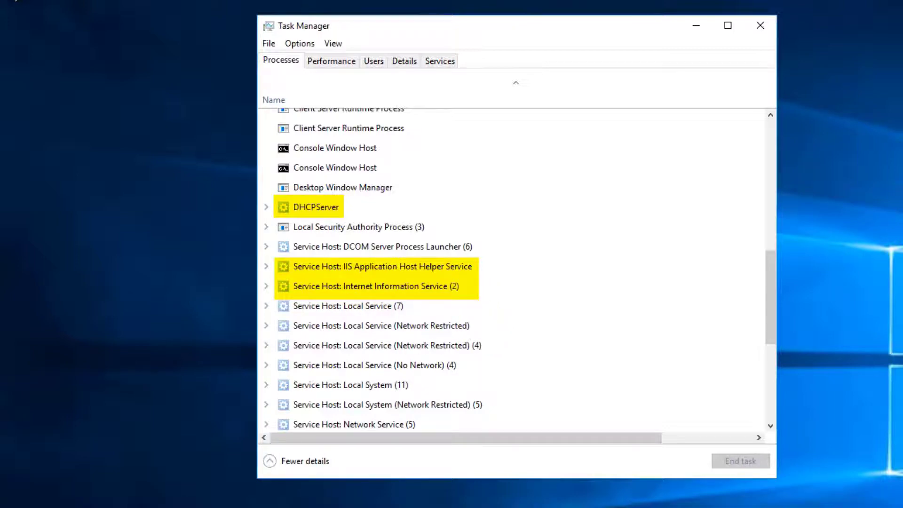
# Step: Examine the Task Manager services list for the DHCP and DNS client and server entries
pyautogui.click(436, 64)
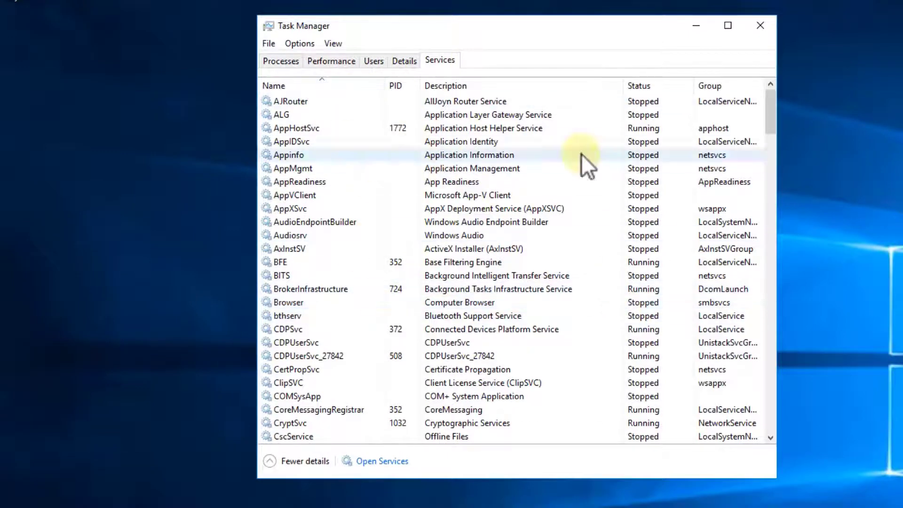
pyautogui.moveTo(769, 110); pyautogui.dragTo(775, 152)
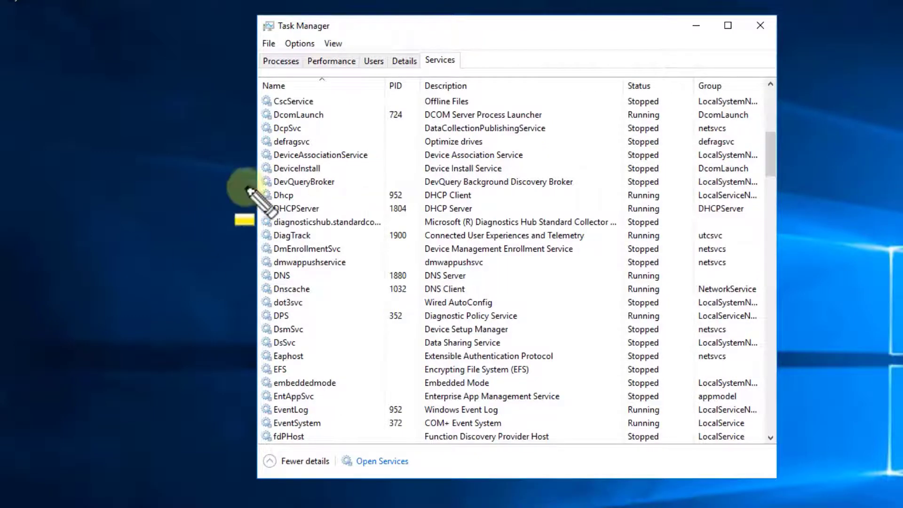
pyautogui.moveTo(261, 189)
pyautogui.mouseDown()
pyautogui.moveTo(248, 203)
pyautogui.moveTo(615, 225)
pyautogui.moveTo(755, 221)
pyautogui.mouseUp()
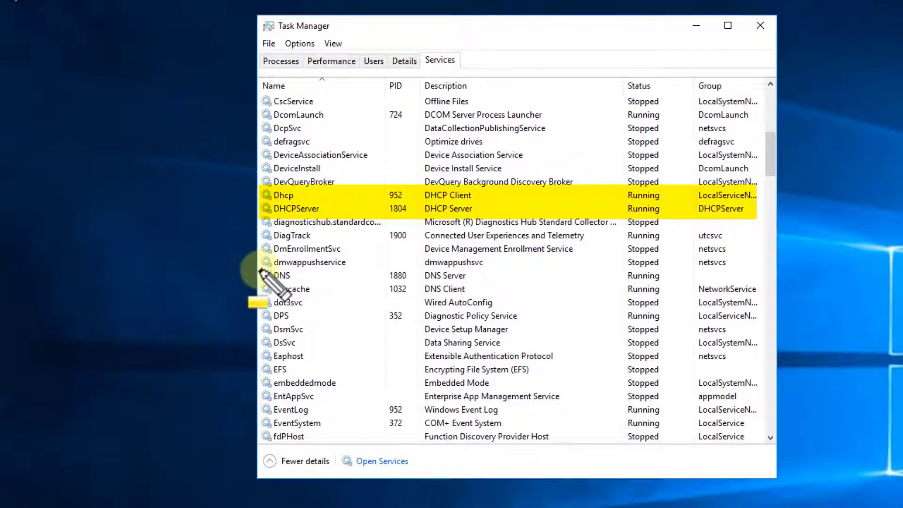
pyautogui.moveTo(261, 269); pyautogui.dragTo(262, 292)
pyautogui.moveTo(611, 300)
pyautogui.mouseDown()
pyautogui.moveTo(705, 272)
pyautogui.moveTo(756, 277)
pyautogui.mouseUp()
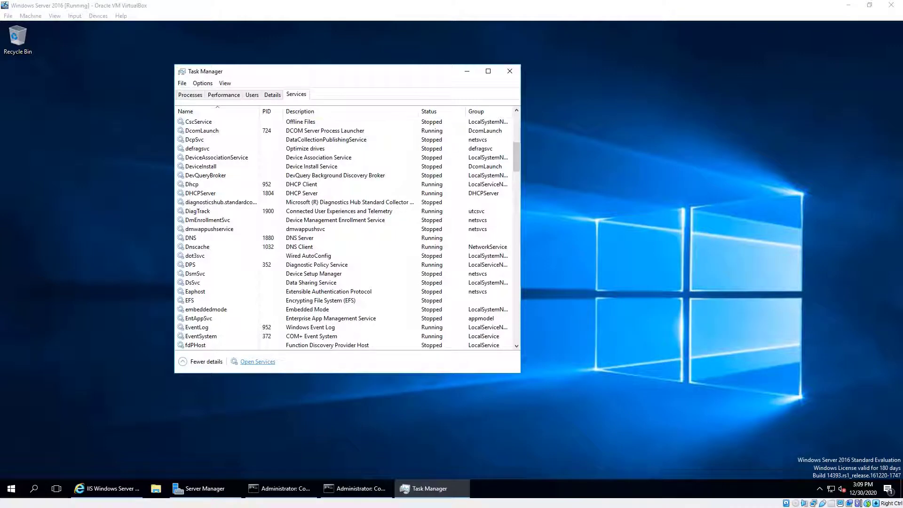
# Step: Minimise Task Manager and restore both Command Prompt windows to view the netstat -aon and net start commands
pyautogui.click(467, 73)
pyautogui.click(282, 489)
pyautogui.click(345, 491)
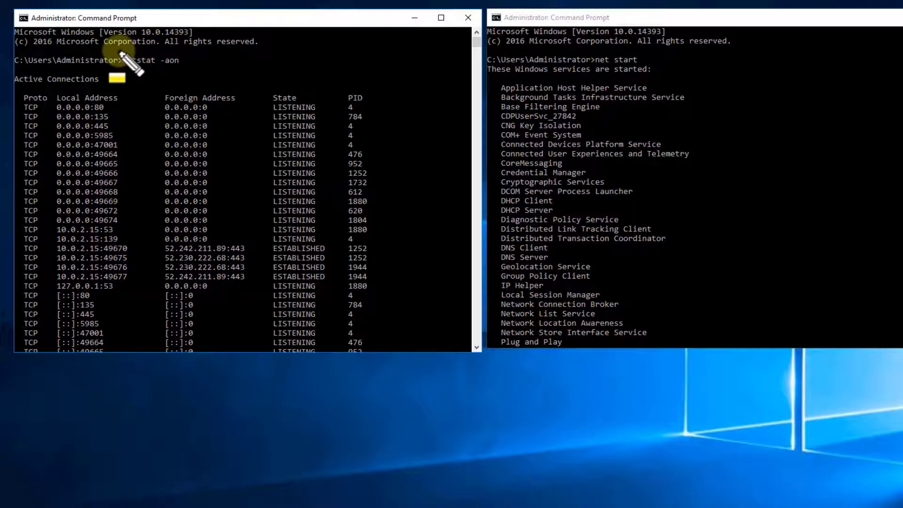
pyautogui.moveTo(123, 71); pyautogui.dragTo(169, 70)
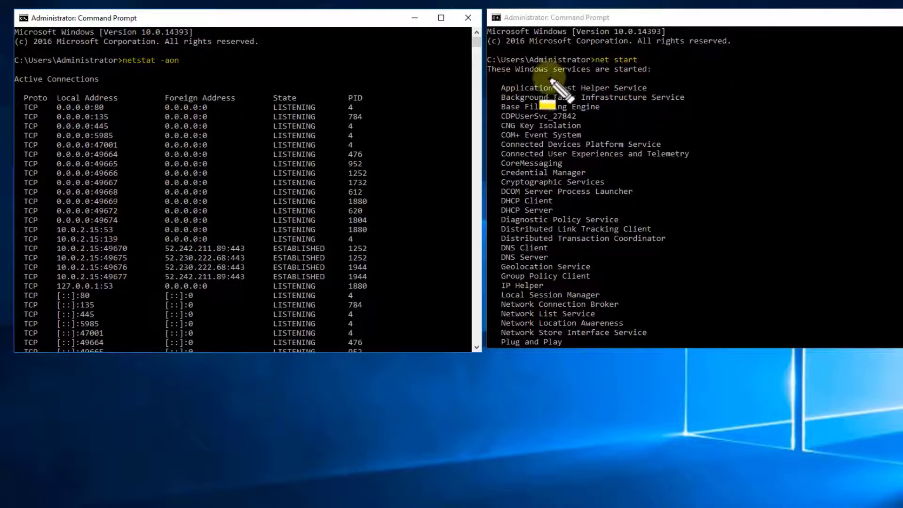
pyautogui.click(650, 72)
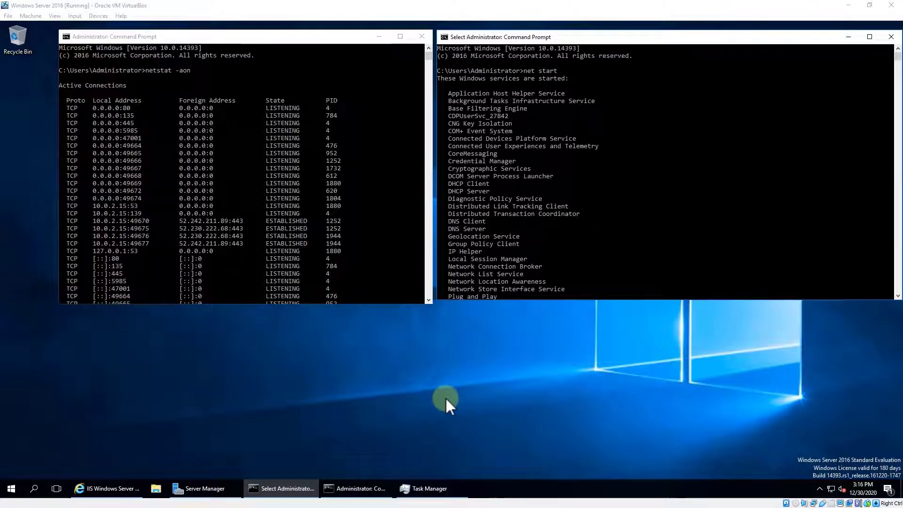
# Step: Bring Task Manager back, review its processes and services views, and minimise it again
pyautogui.click(430, 492)
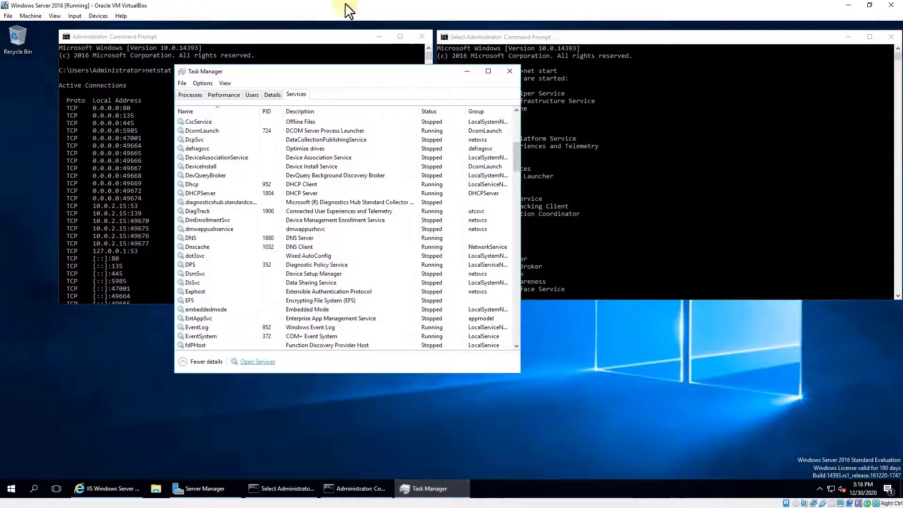
pyautogui.click(196, 95)
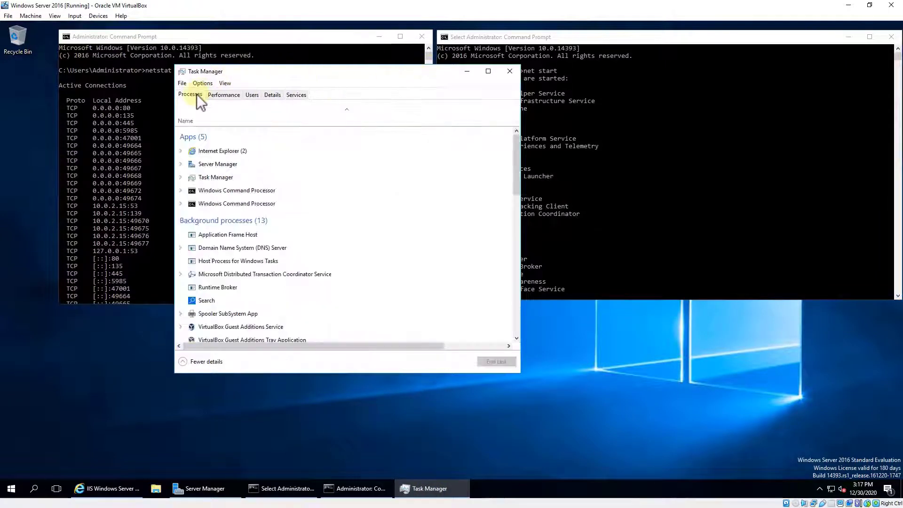
pyautogui.click(296, 95)
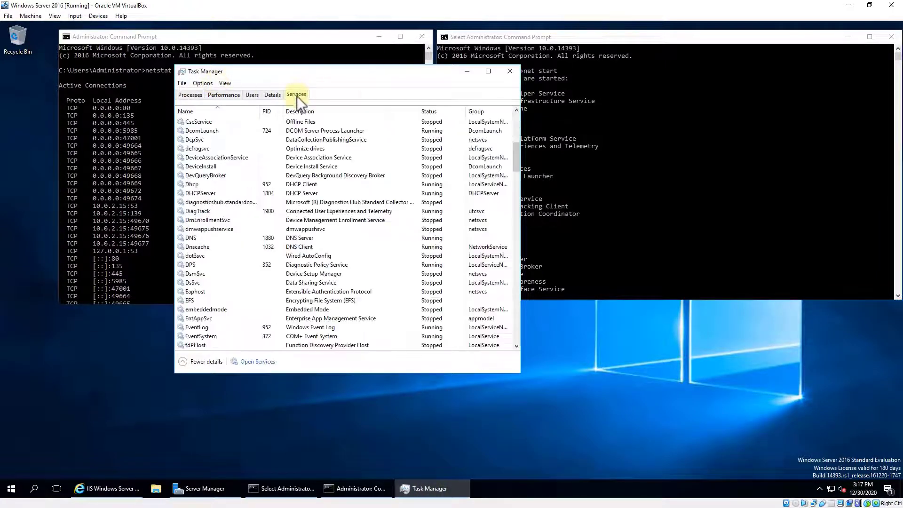
pyautogui.click(467, 71)
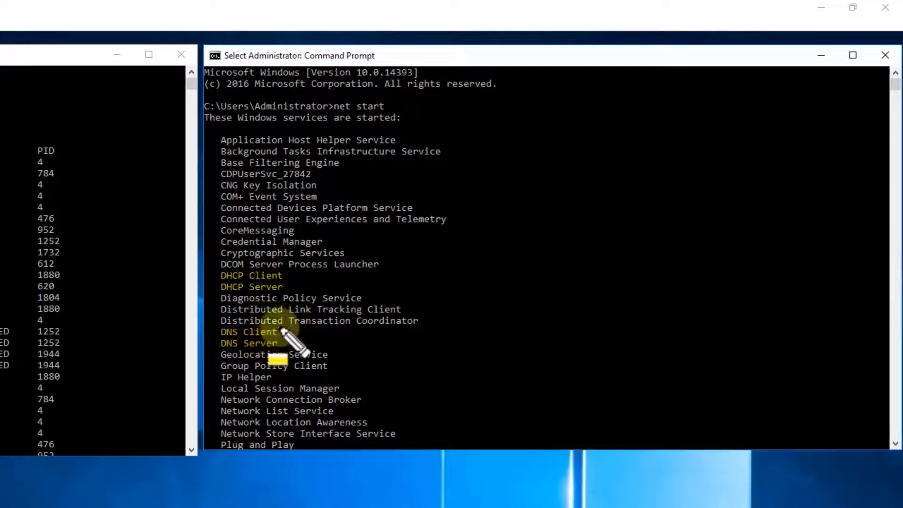
# Step: Read the net start output through to its end, checking the DHCP, DNS and World Wide Web Publishing services
pyautogui.press('Escape')
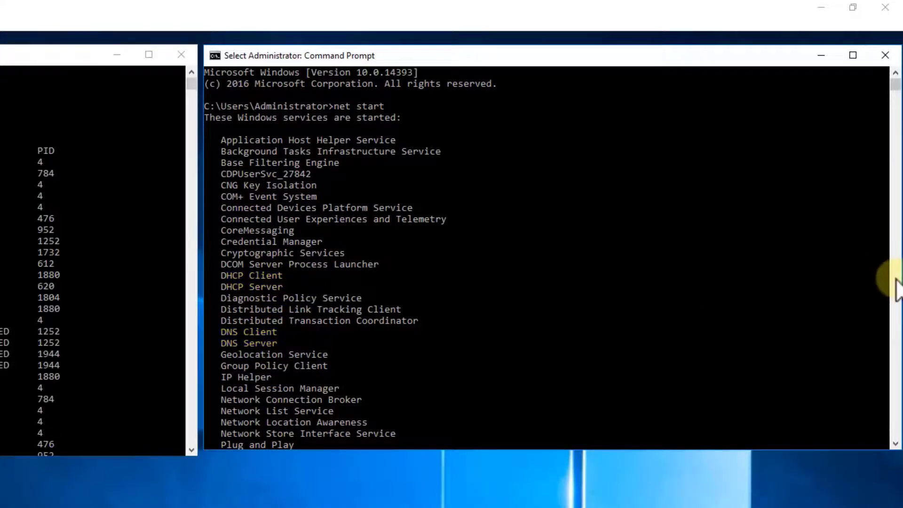
pyautogui.scroll(-4, 888, 161)
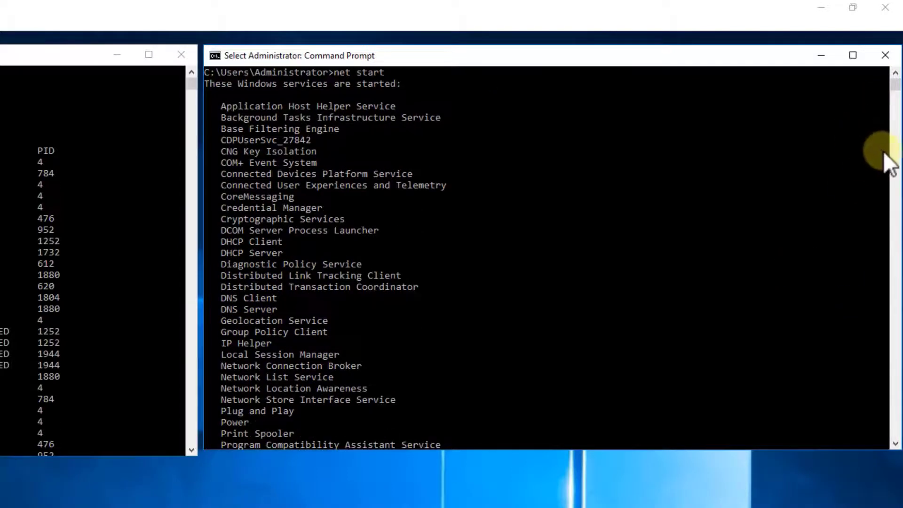
pyautogui.scroll(-12, 896, 178)
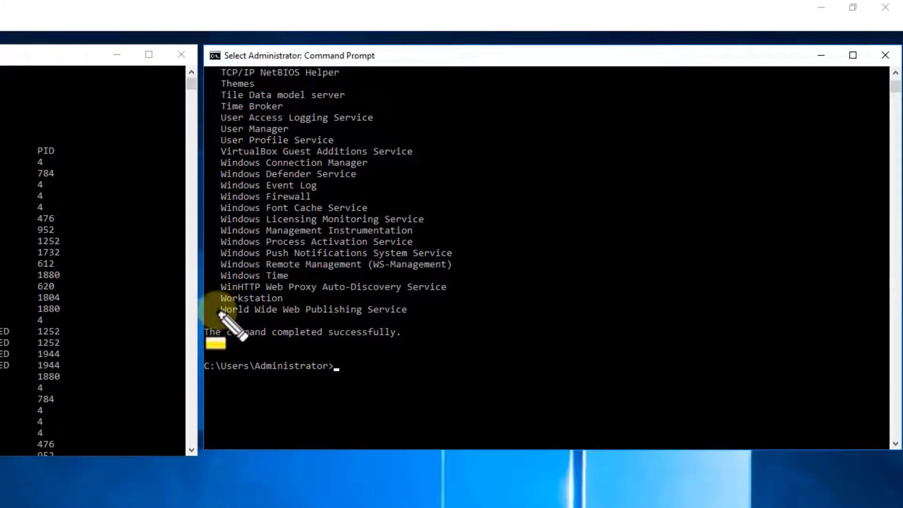
pyautogui.moveTo(220, 313); pyautogui.dragTo(404, 313)
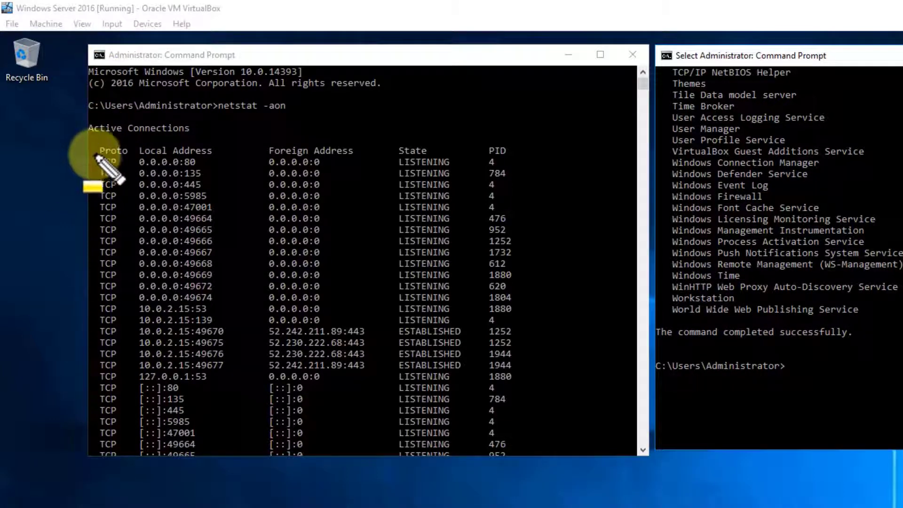
# Step: Examine the netstat -aon output for TCP entries on ports 80 and 53, including their state and PID
pyautogui.moveTo(94, 160); pyautogui.dragTo(497, 172)
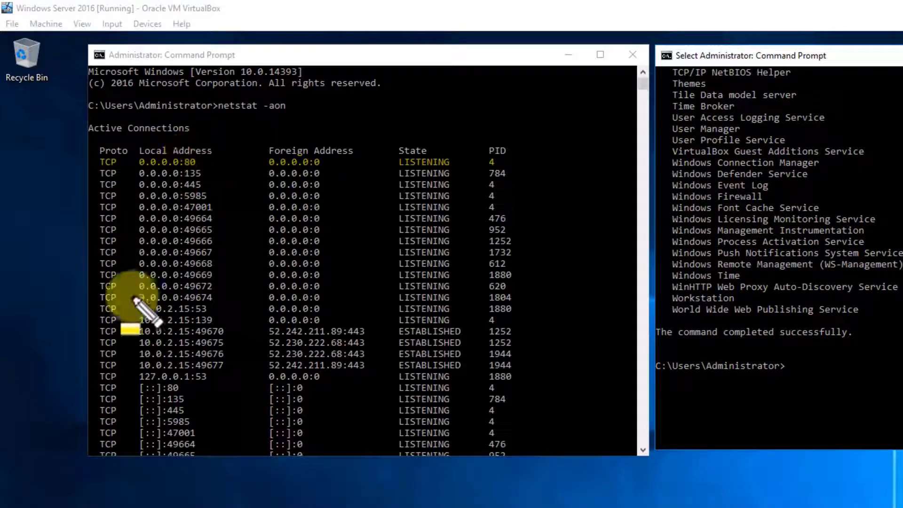
pyautogui.moveTo(98, 311)
pyautogui.mouseDown()
pyautogui.moveTo(467, 308)
pyautogui.moveTo(518, 319)
pyautogui.mouseUp()
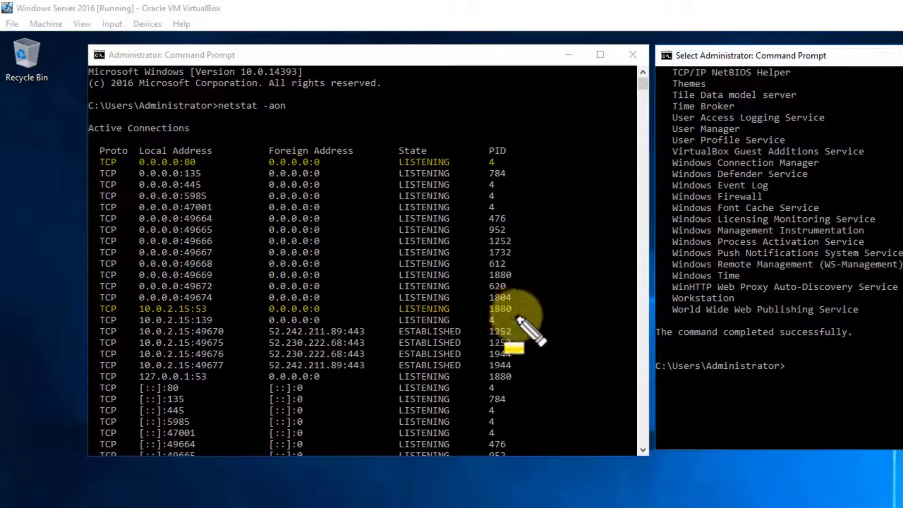
pyautogui.moveTo(99, 376); pyautogui.dragTo(117, 376)
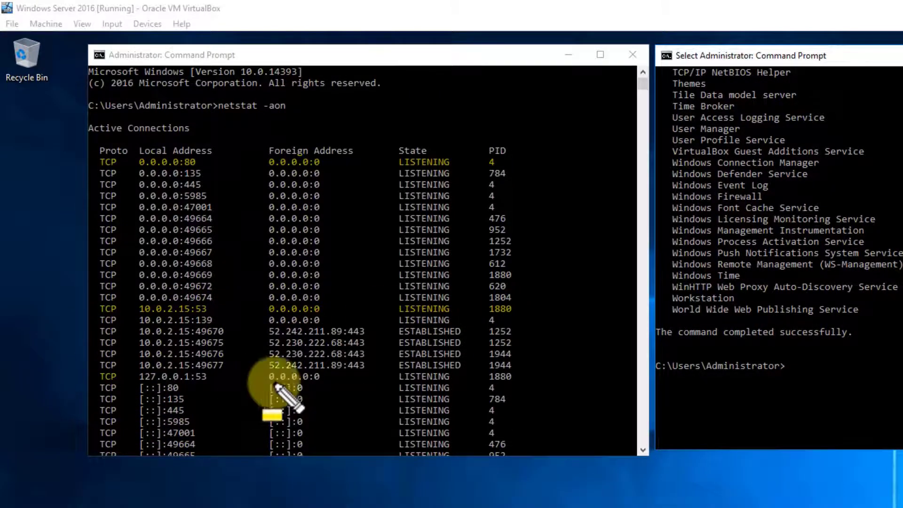
pyautogui.moveTo(275, 385); pyautogui.dragTo(517, 379)
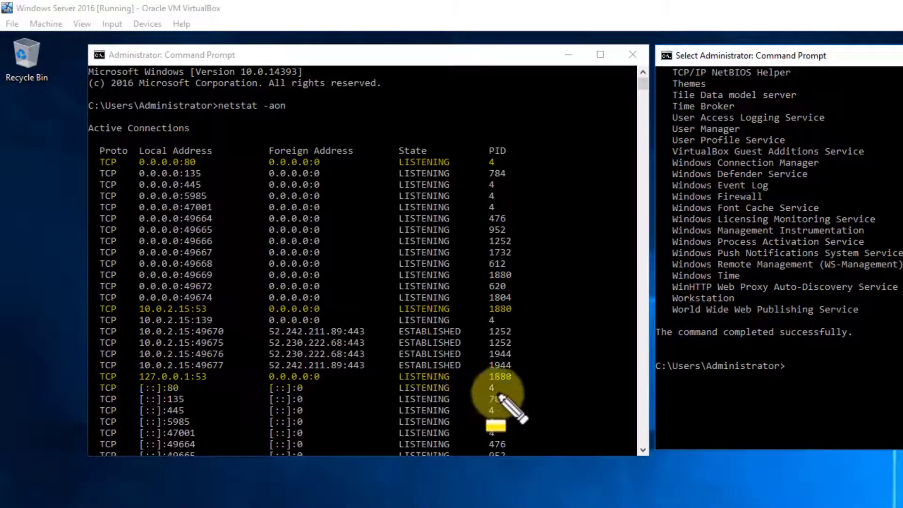
pyautogui.moveTo(499, 396); pyautogui.dragTo(202, 387)
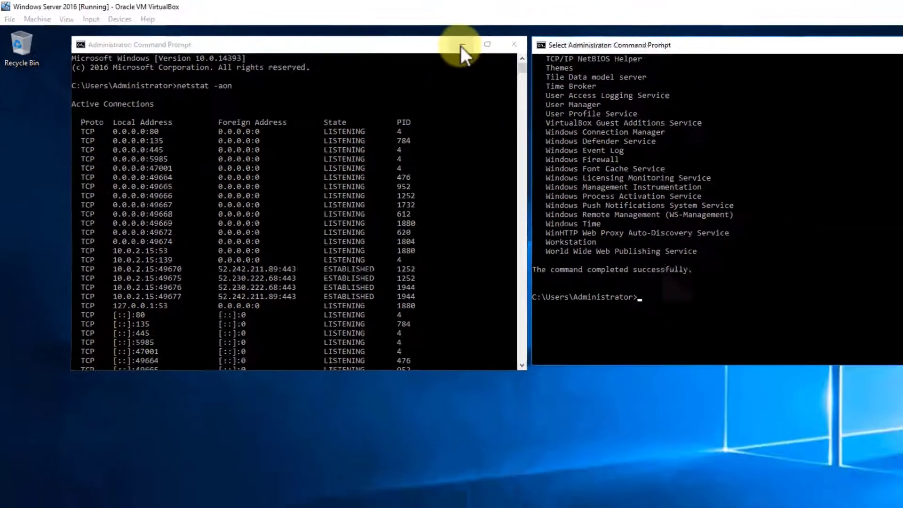
# Step: Minimise both Command Prompt windows and switch to Internet Explorer showing the IIS Windows Server page
pyautogui.click(568, 55)
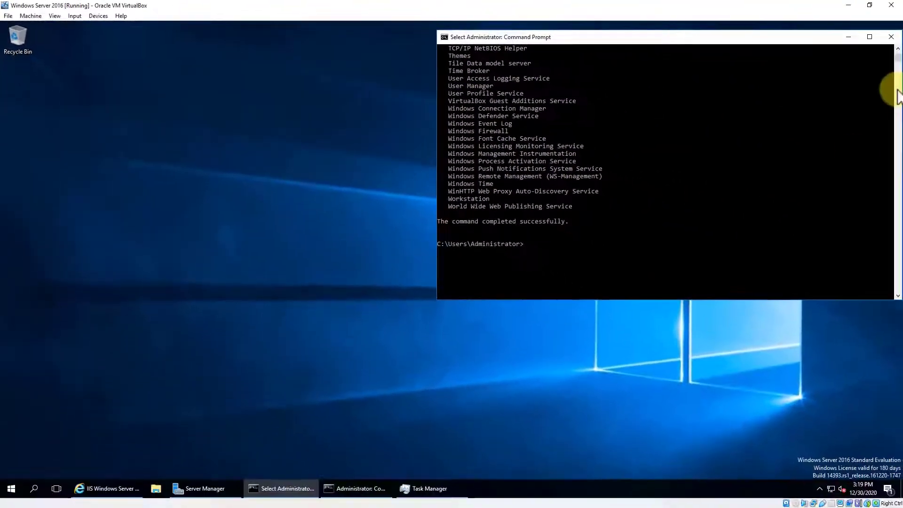
pyautogui.click(849, 37)
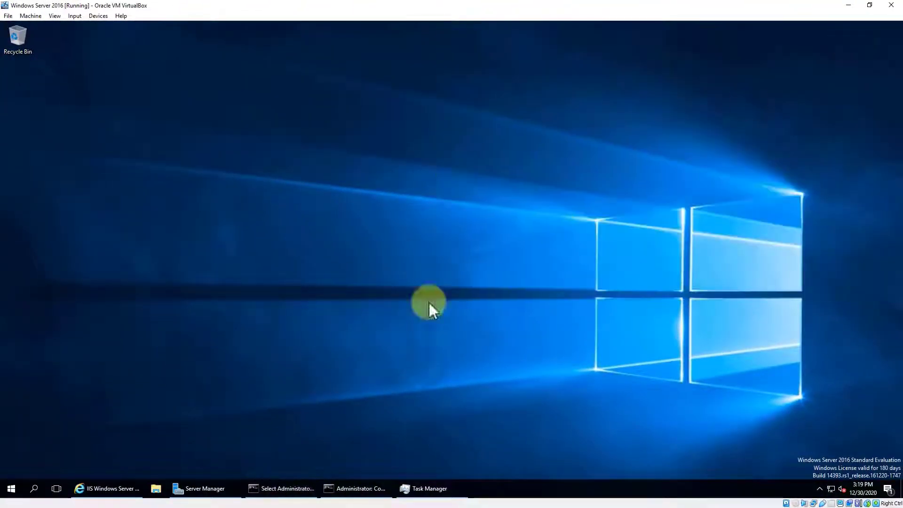
pyautogui.click(111, 490)
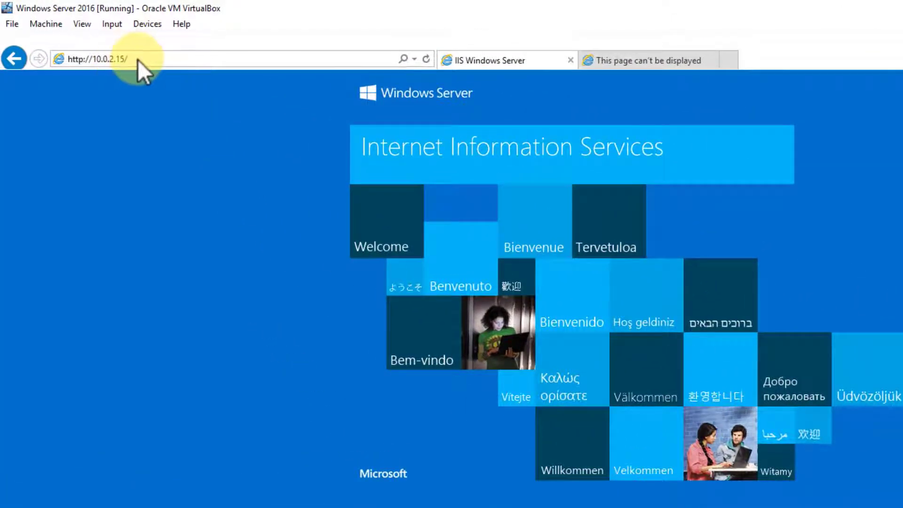
pyautogui.click(138, 61)
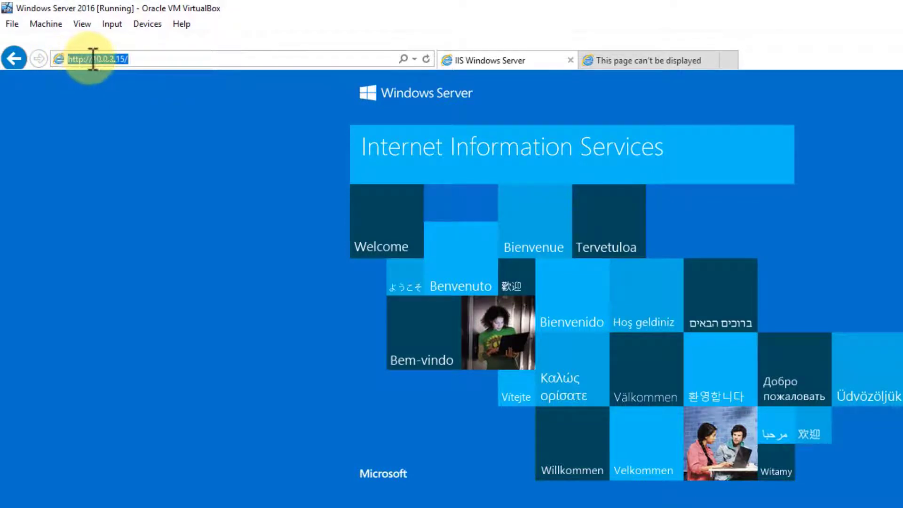
pyautogui.click(152, 61)
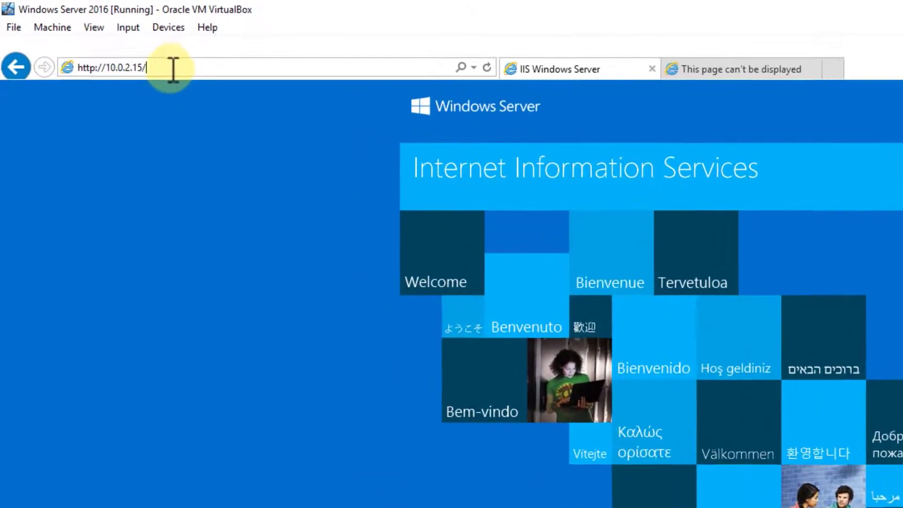
pyautogui.moveTo(173, 70); pyautogui.dragTo(69, 66)
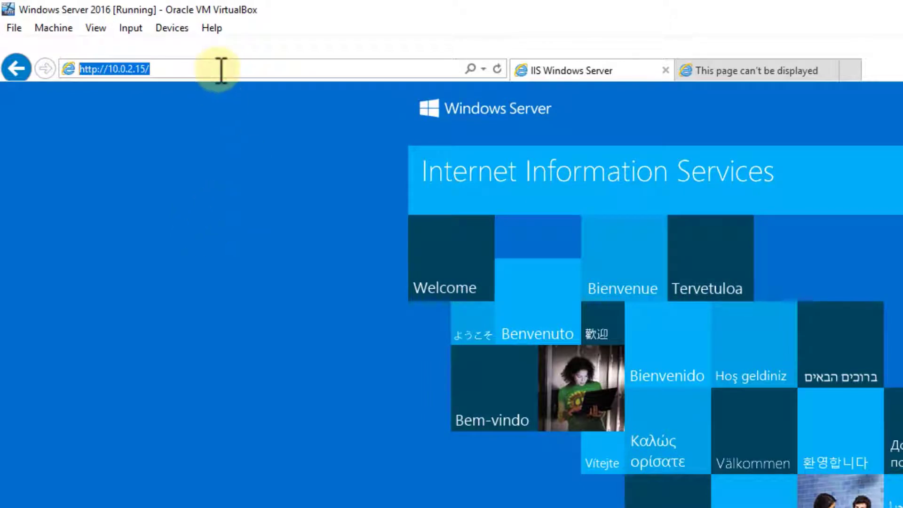
pyautogui.click(207, 70)
pyautogui.press('Return')
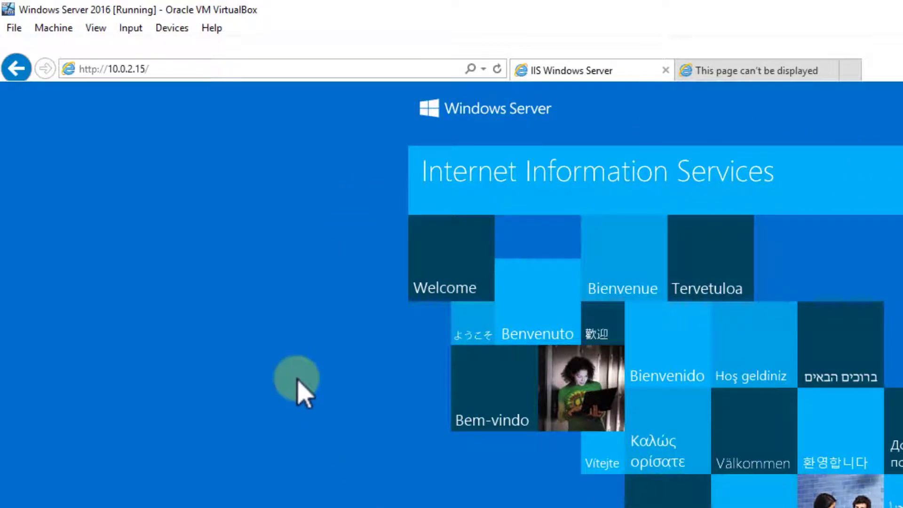
pyautogui.click(151, 69)
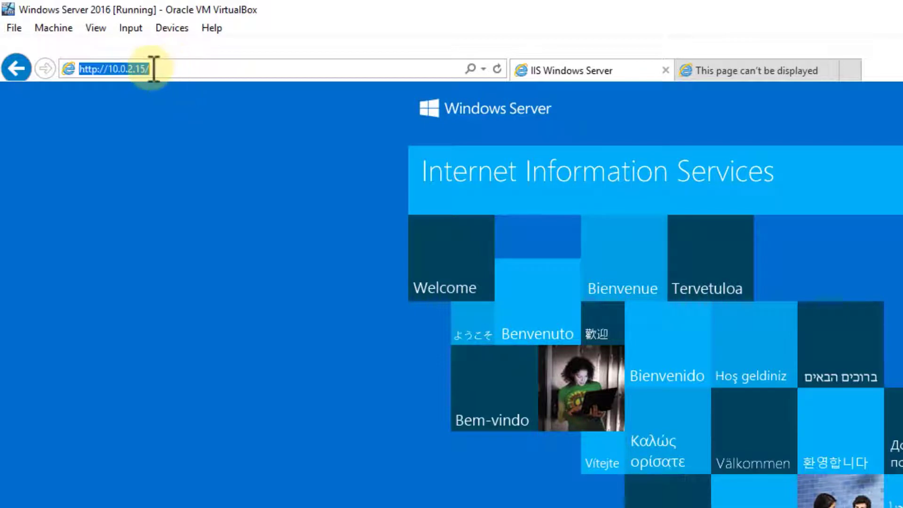
pyautogui.click(188, 71)
pyautogui.press('BackSpace')
pyautogui.write(':80')
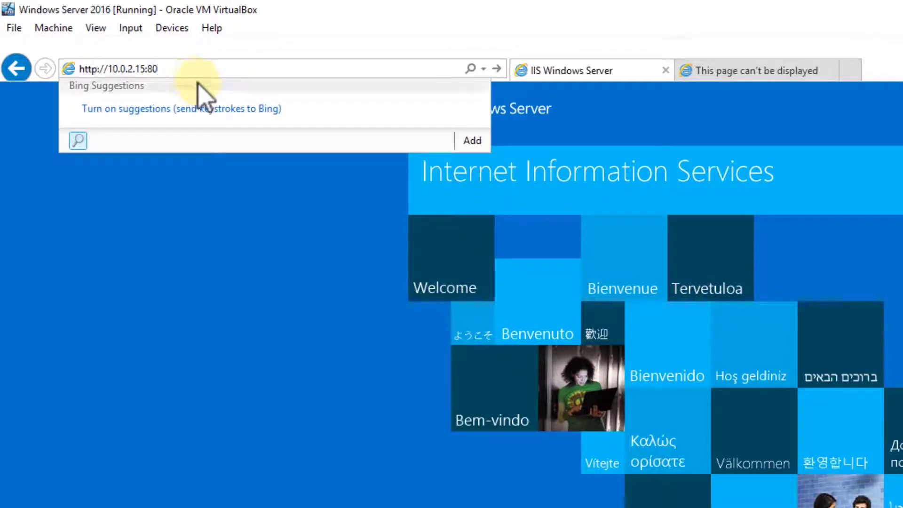
pyautogui.press('Return')
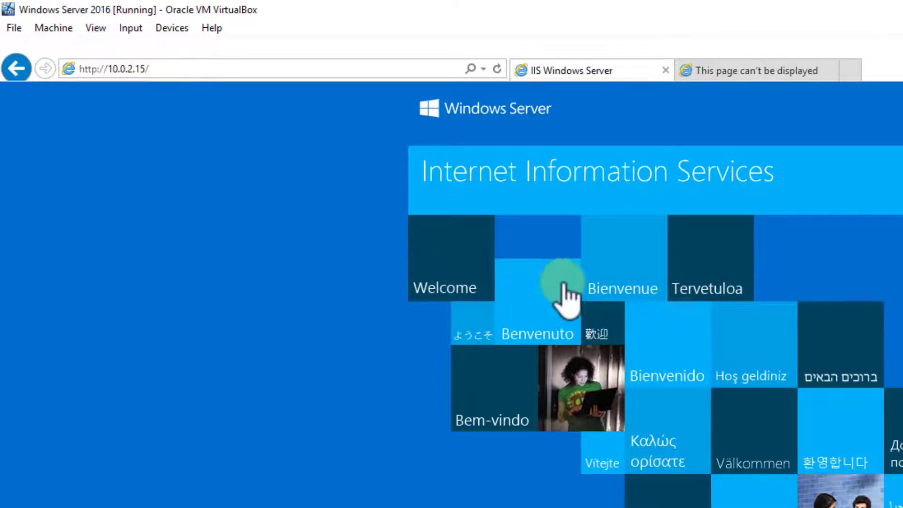
pyautogui.click(768, 70)
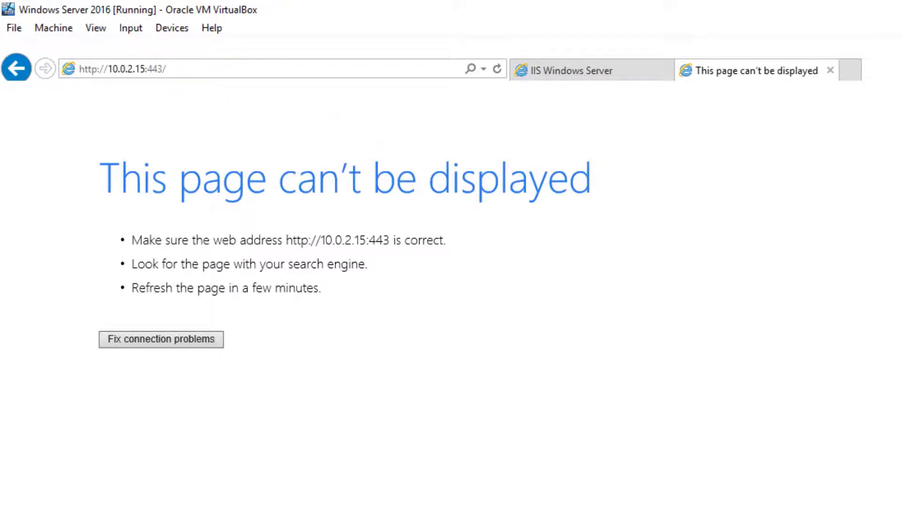
pyautogui.click(175, 71)
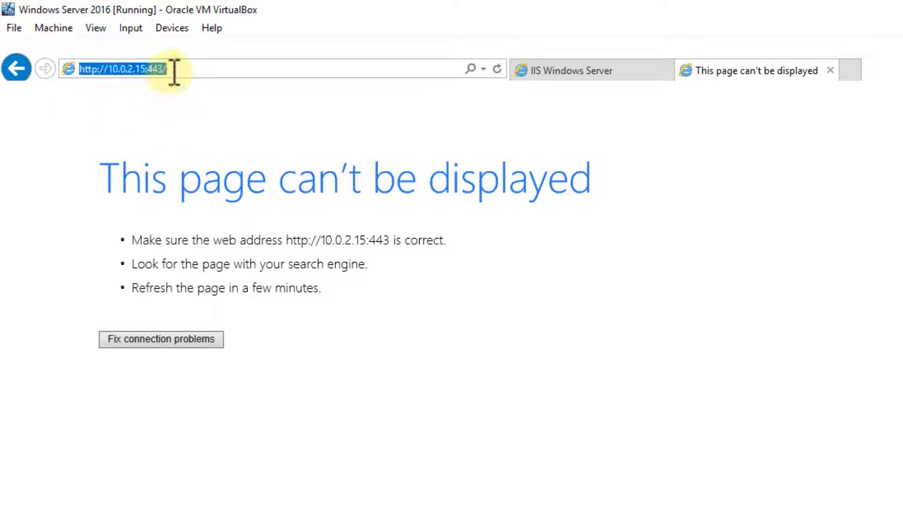
pyautogui.click(175, 71)
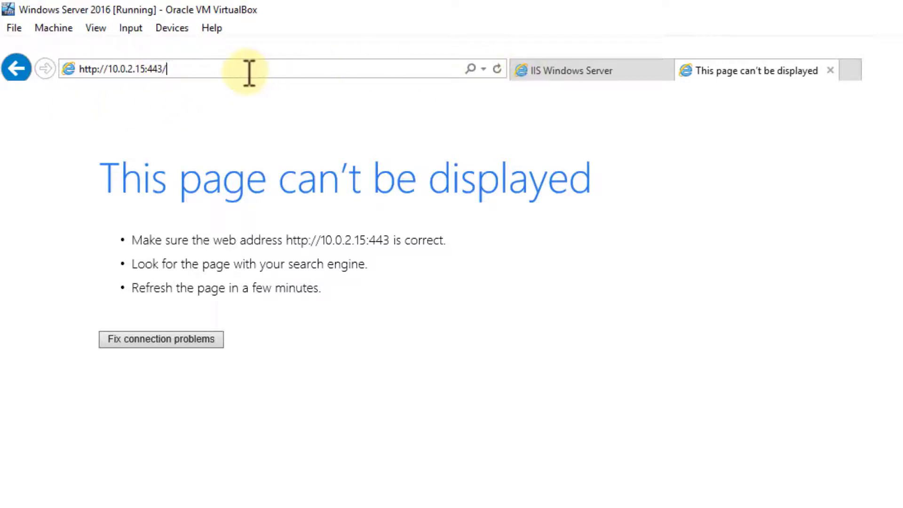
pyautogui.press('Return')
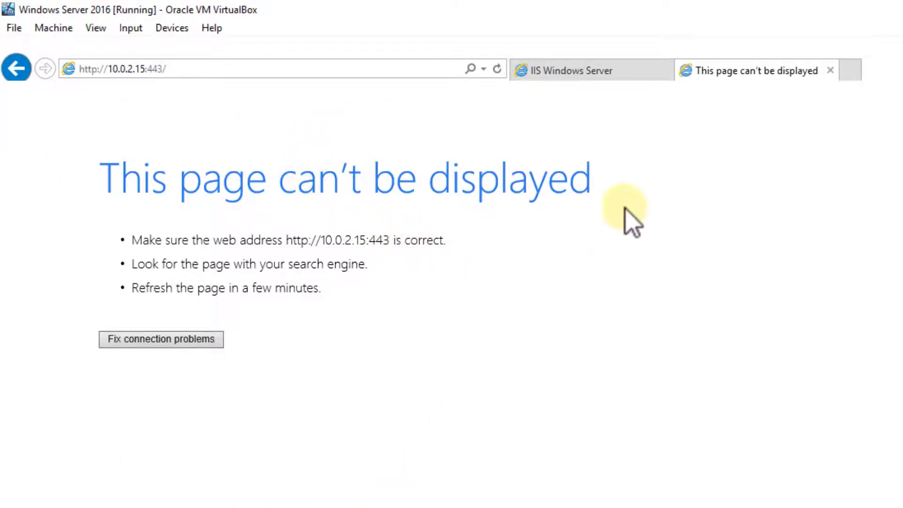
pyautogui.click(150, 70)
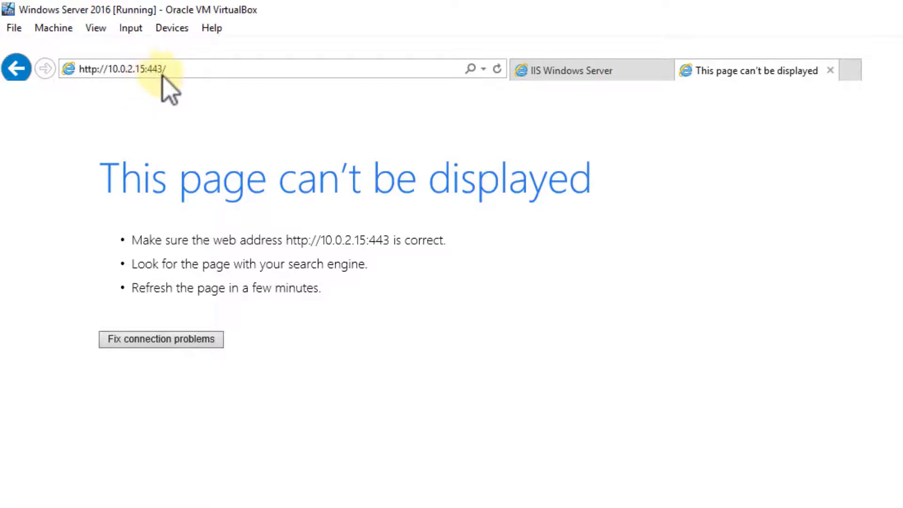
pyautogui.click(581, 71)
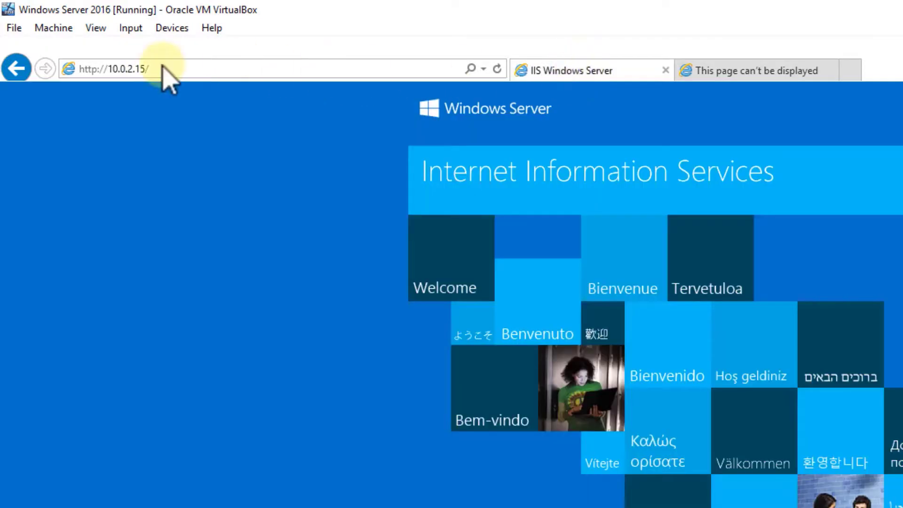
pyautogui.click(153, 69)
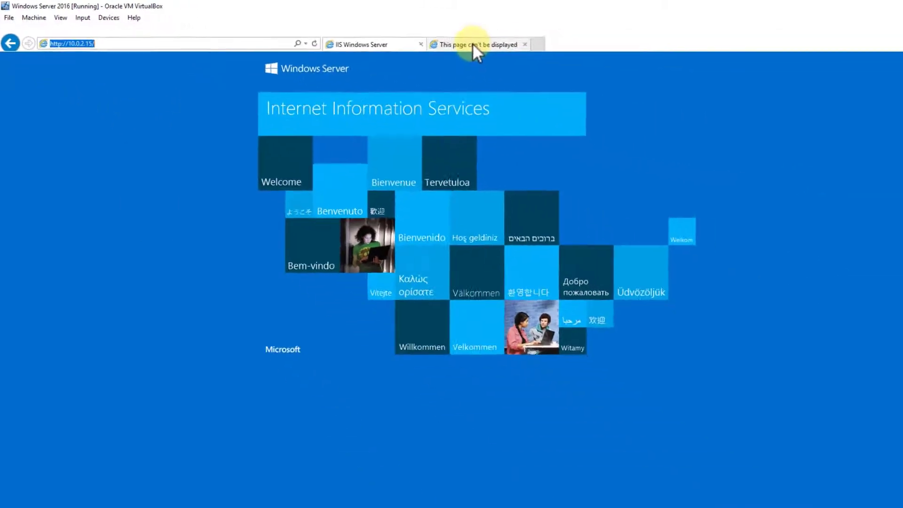
pyautogui.click(746, 70)
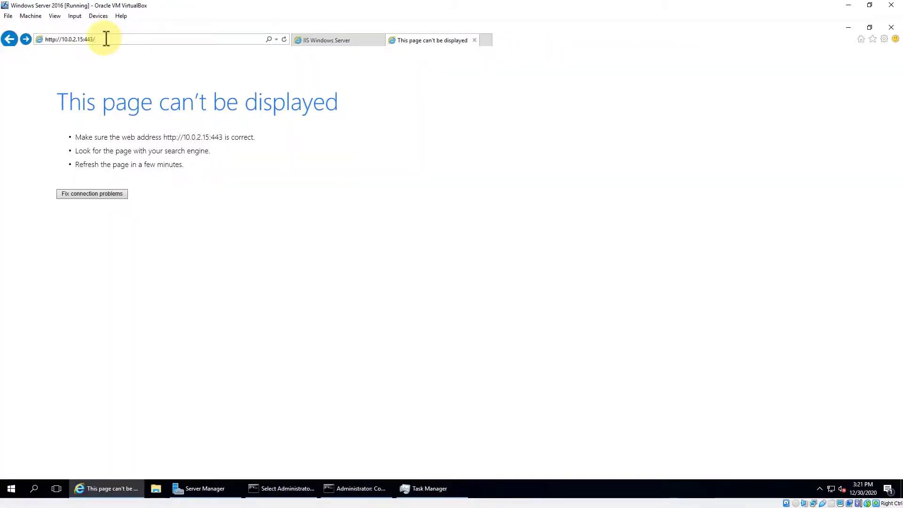